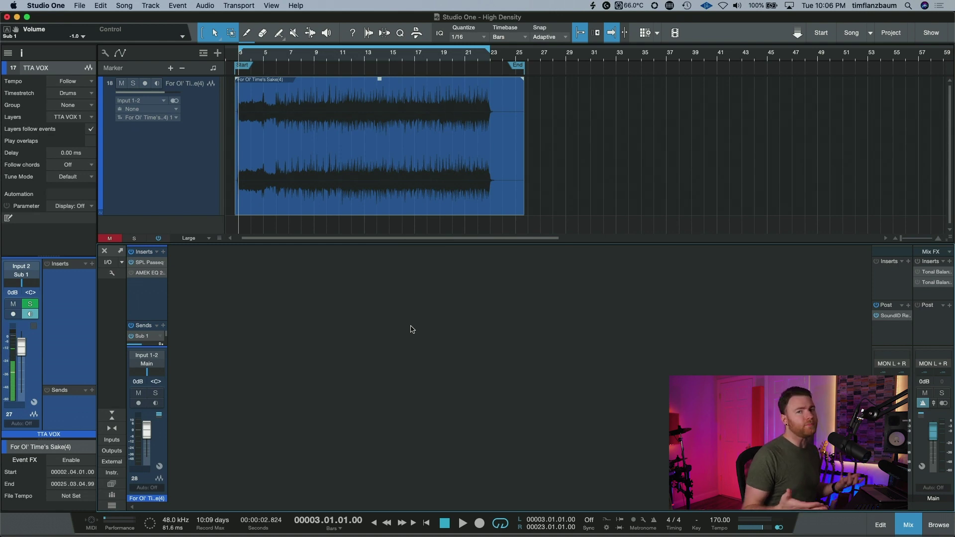
# Open the SPL Passeq window, move it up and right, then switch it to the AMEK EQ 200 editor.
pyautogui.click(150, 262)
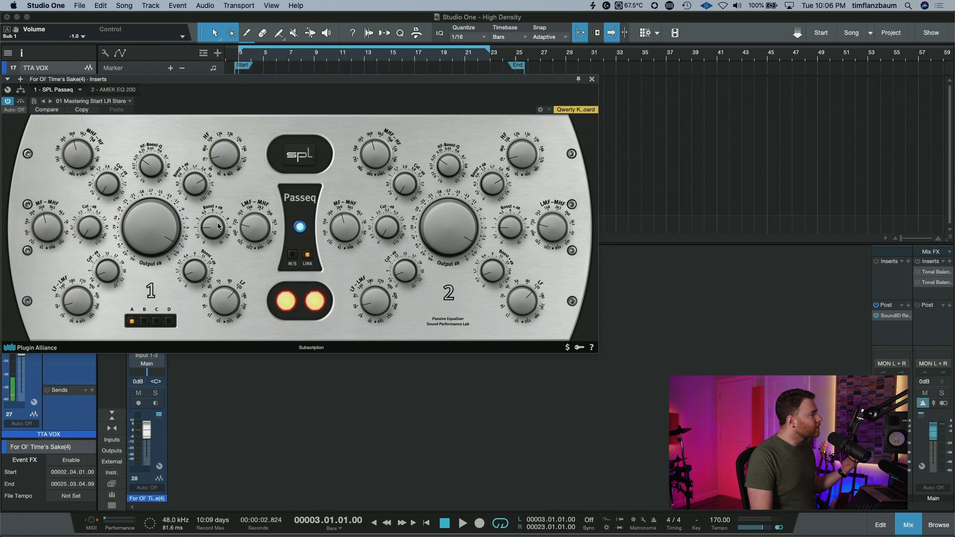
pyautogui.moveTo(304, 84); pyautogui.dragTo(434, 30)
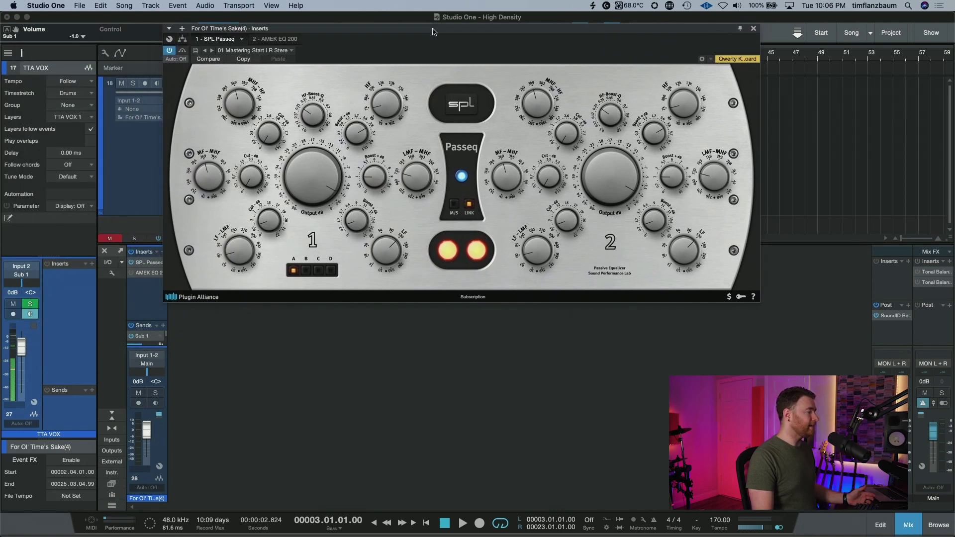
pyautogui.click(147, 275)
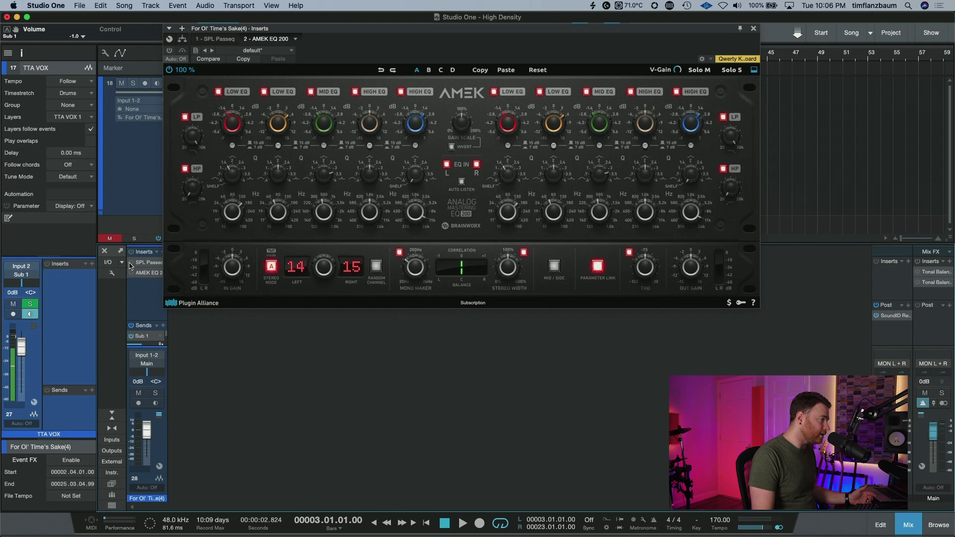
# Bypass the AMEK EQ 200 insert so only the SPL Passeq remains active.
pyautogui.click(132, 273)
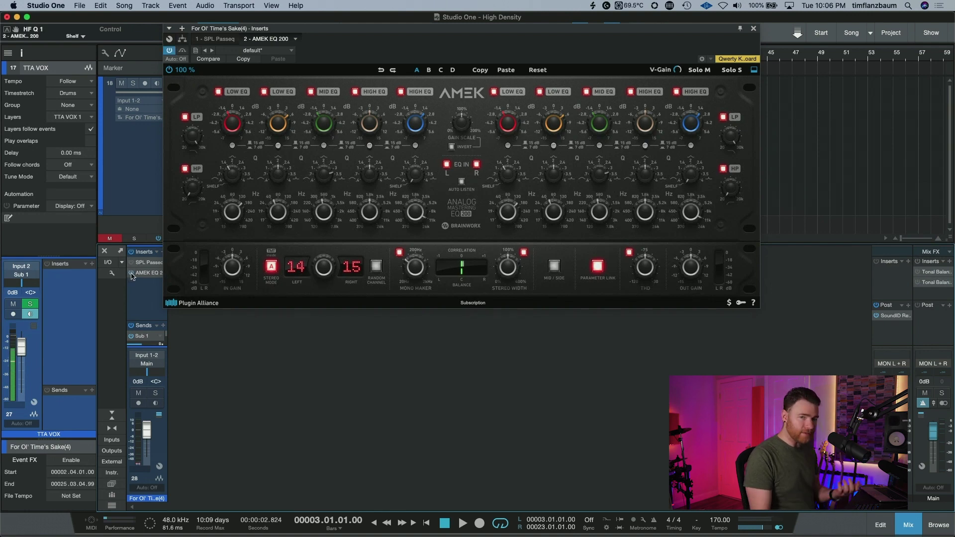
pyautogui.click(132, 274)
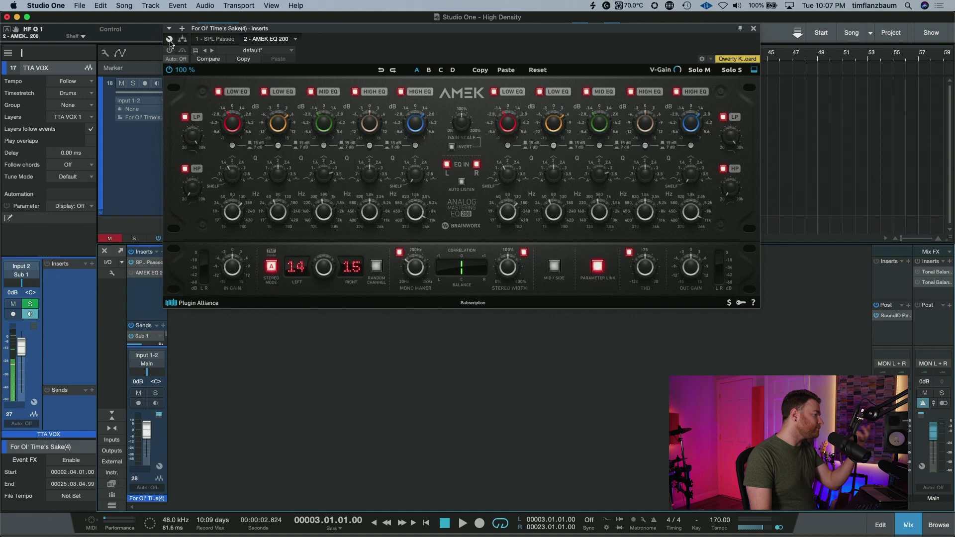
# Open the macro mapping editor, select Button 1, and expand the 1 - SPL Passeq parameters.
pyautogui.click(170, 39)
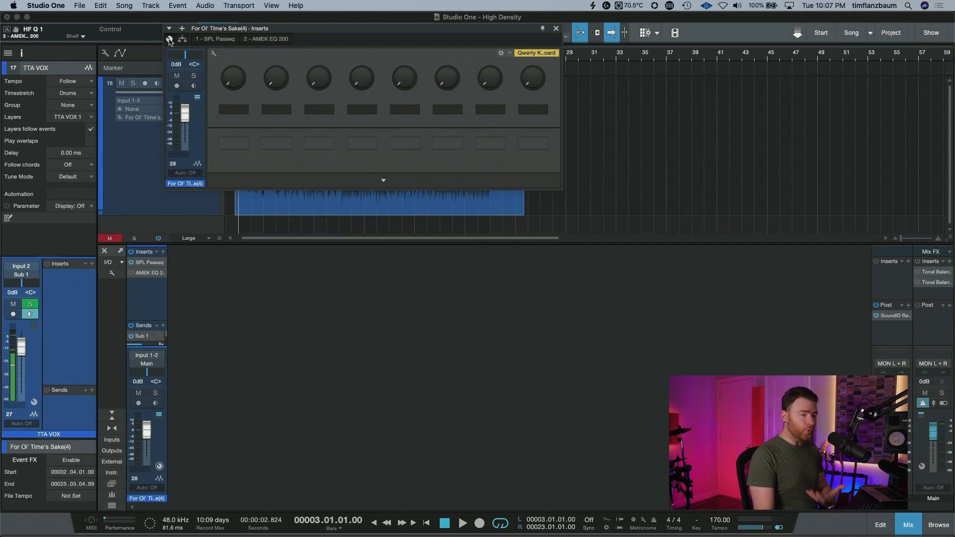
pyautogui.click(214, 54)
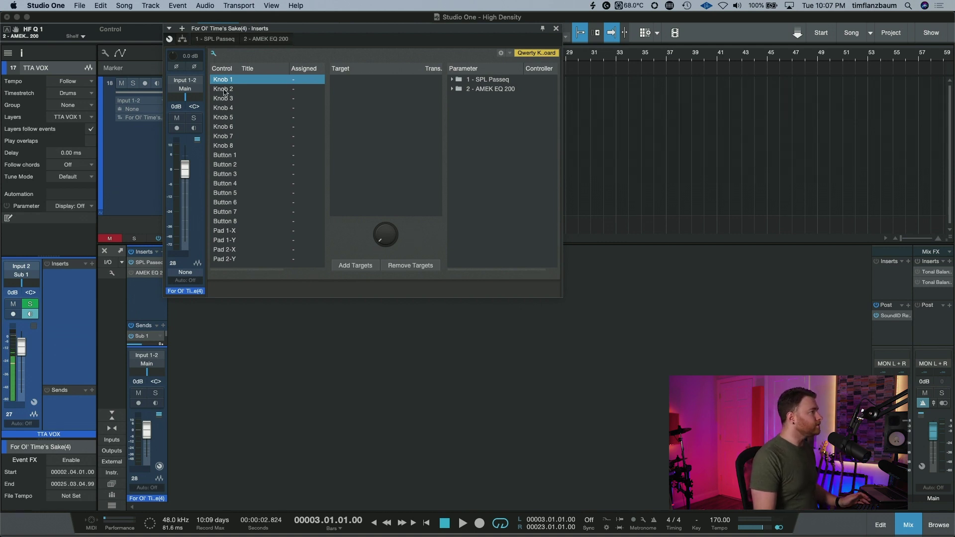
pyautogui.click(238, 156)
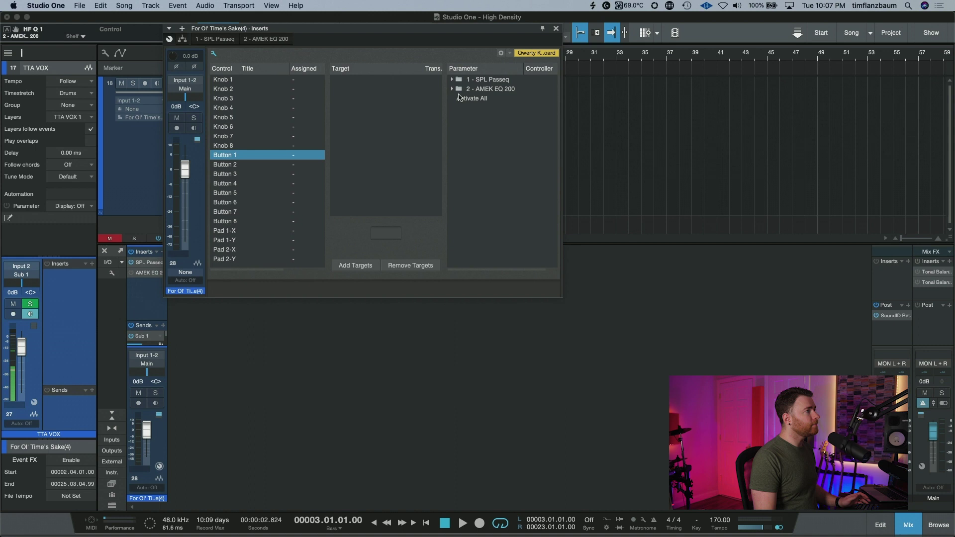
pyautogui.click(457, 81)
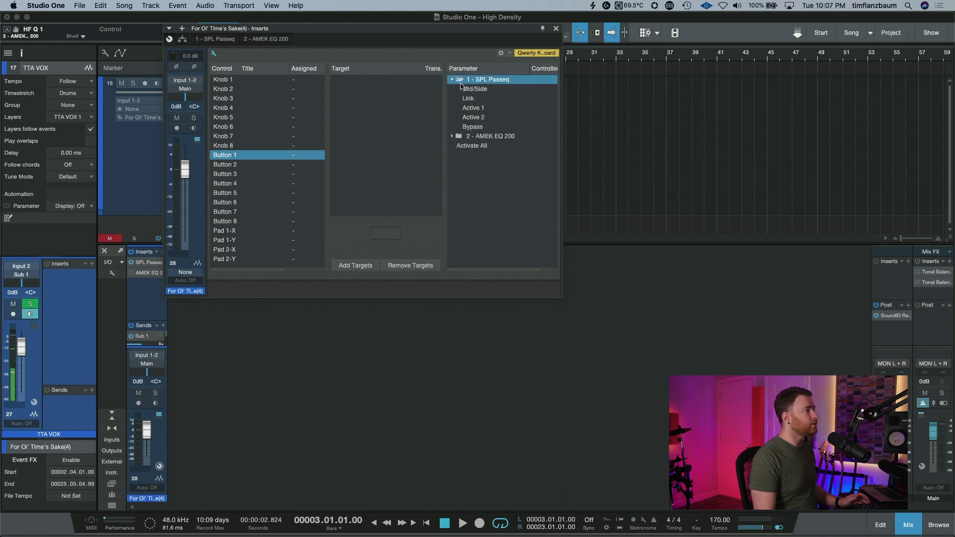
# Assign both the SPL Passeq Bypass and the AMEK EQ 200 Bypass as Button 1 targets.
pyautogui.moveTo(475, 130); pyautogui.dragTo(408, 105)
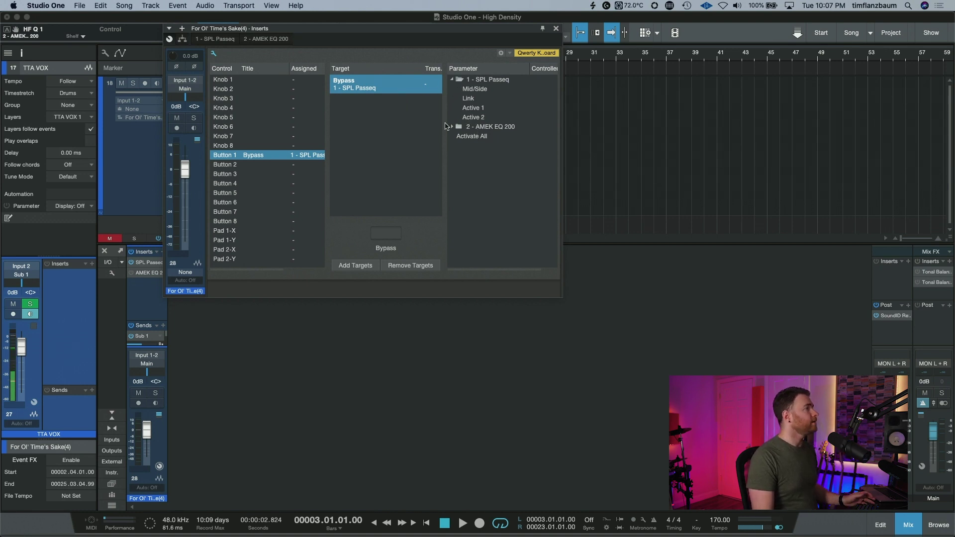
pyautogui.click(453, 128)
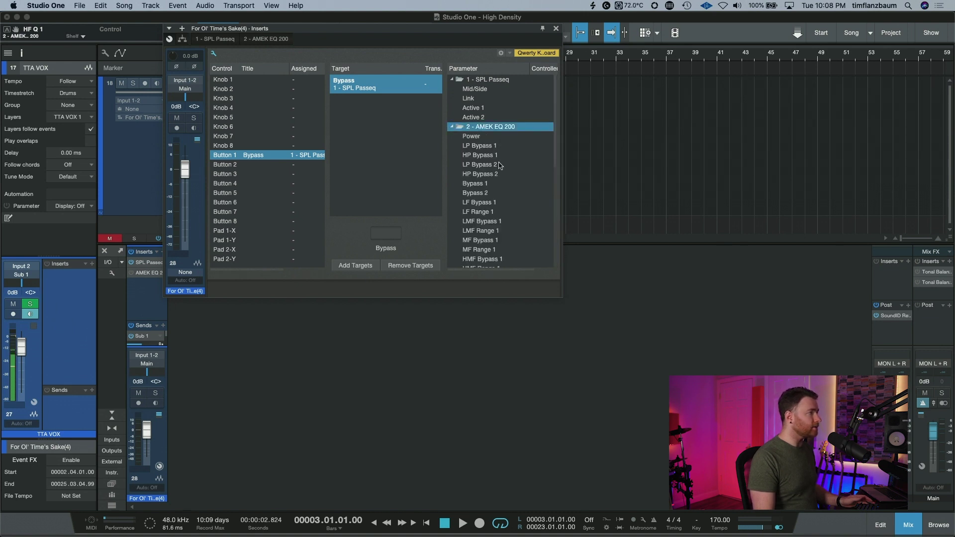
pyautogui.scroll(-6, 486, 184)
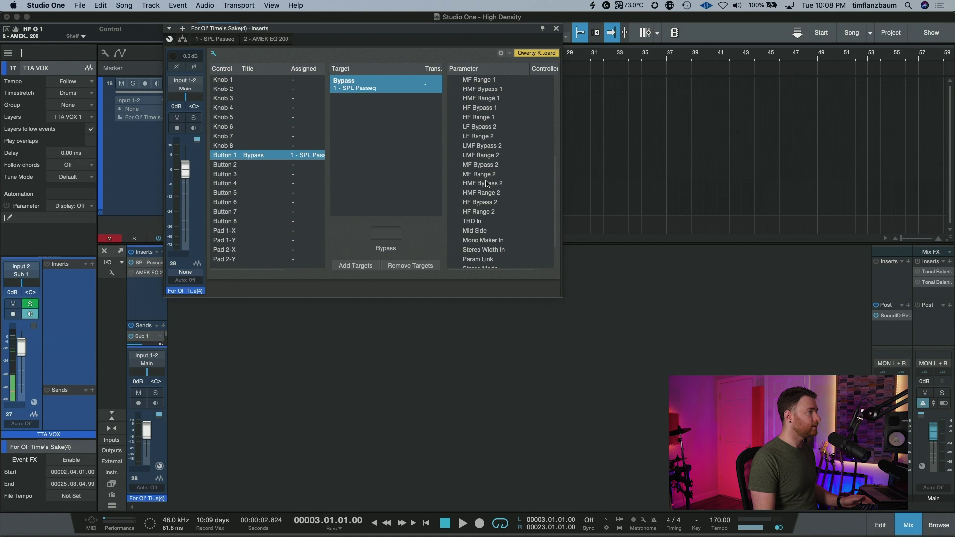
pyautogui.scroll(-2, 483, 185)
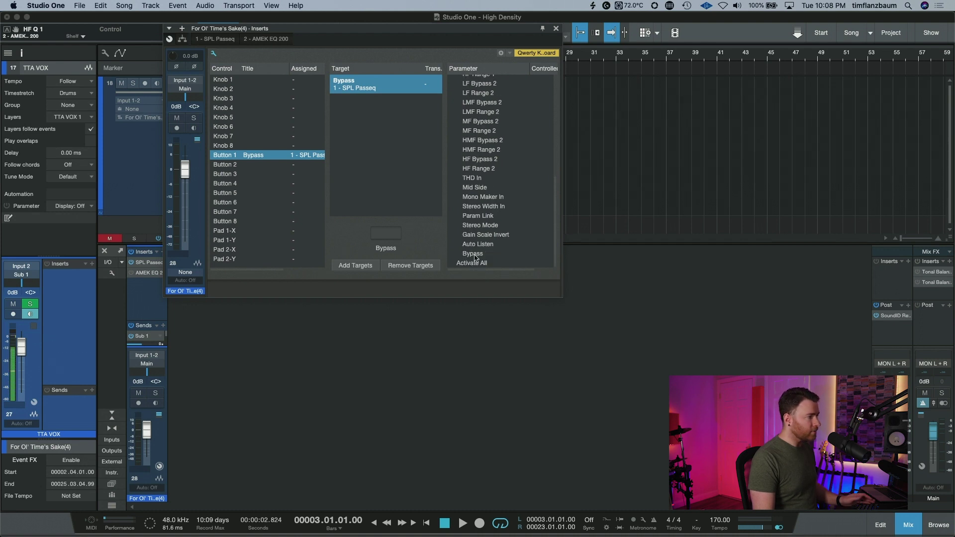
pyautogui.moveTo(479, 255); pyautogui.dragTo(395, 156)
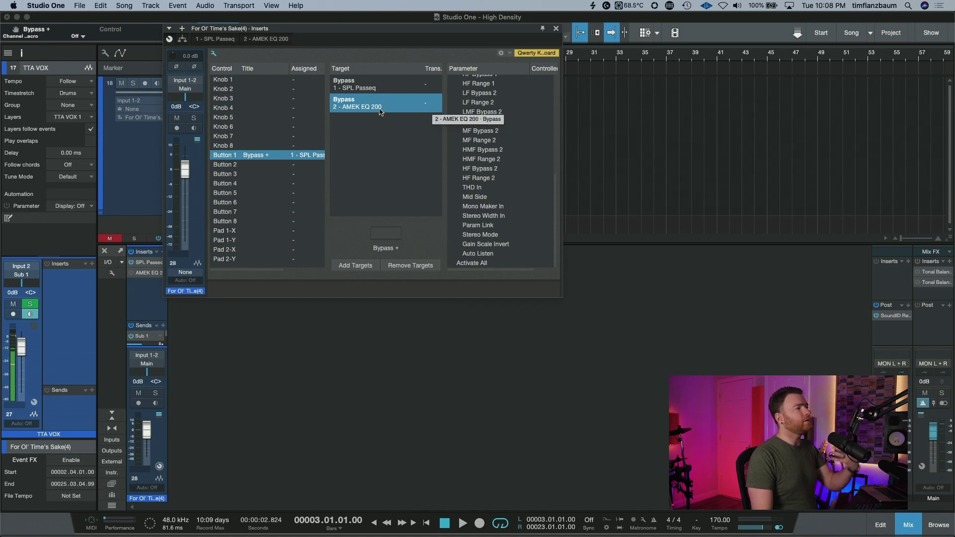
# Set the AMEK EQ 200 Bypass target's Trans. to Invert.
pyautogui.click(437, 106)
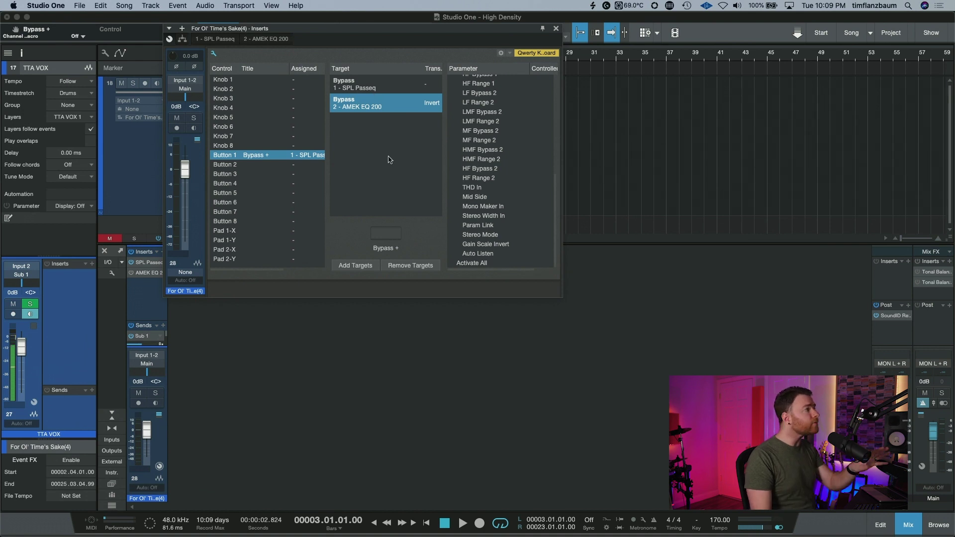
# Close the mapping view and engage Bypass +, bypassing SPL Passeq and activating AMEK EQ 200.
pyautogui.click(214, 54)
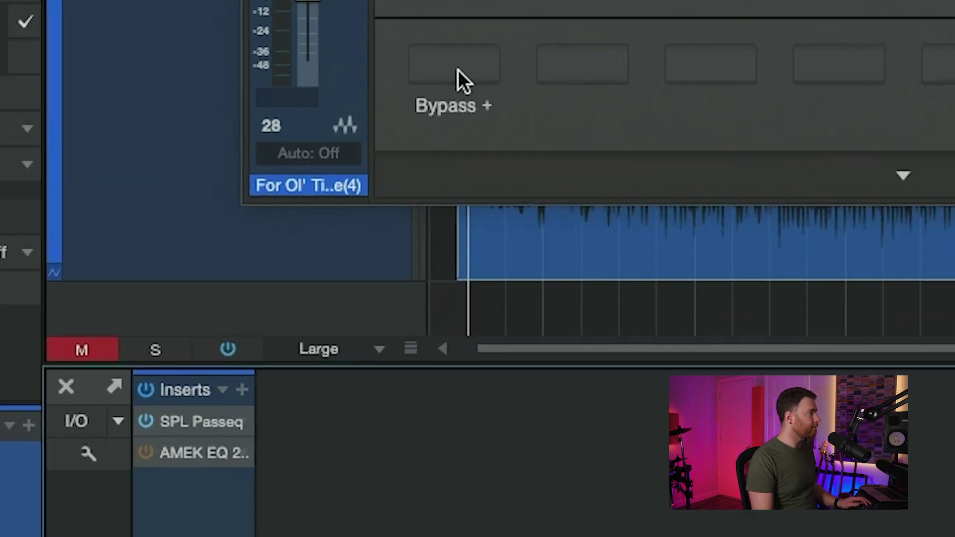
pyautogui.click(236, 148)
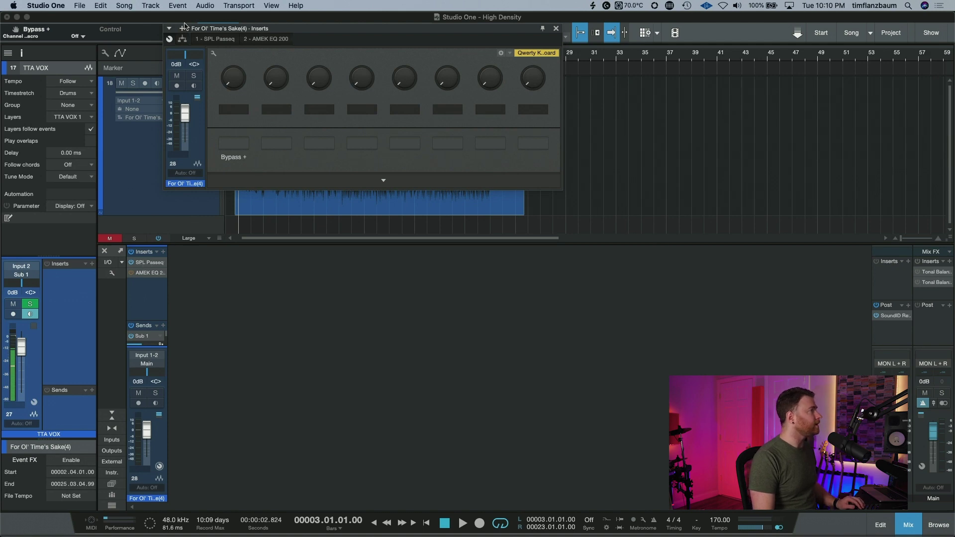
# Open the SPL Passeq and AMEK EQ 200 windows plus a separate macro controls window placed higher.
pyautogui.click(219, 40)
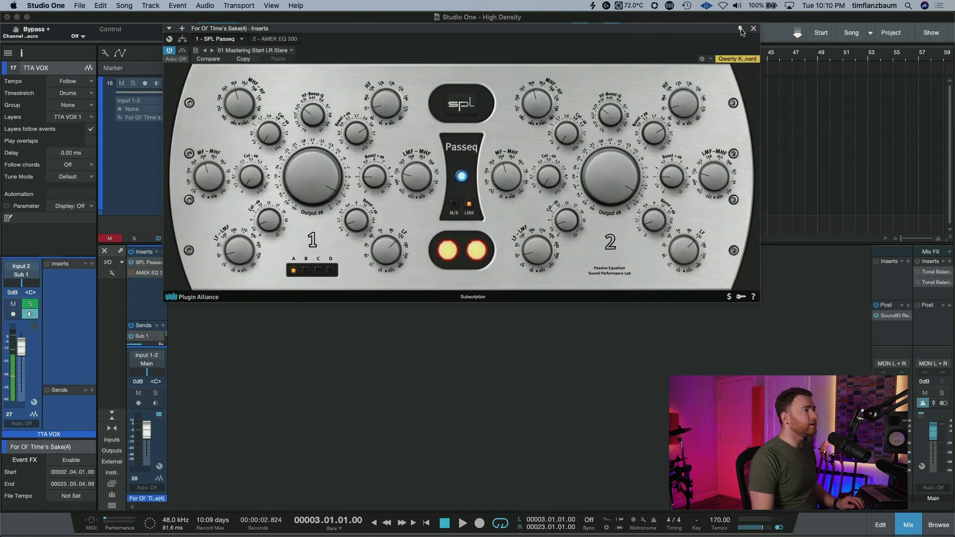
pyautogui.click(145, 274)
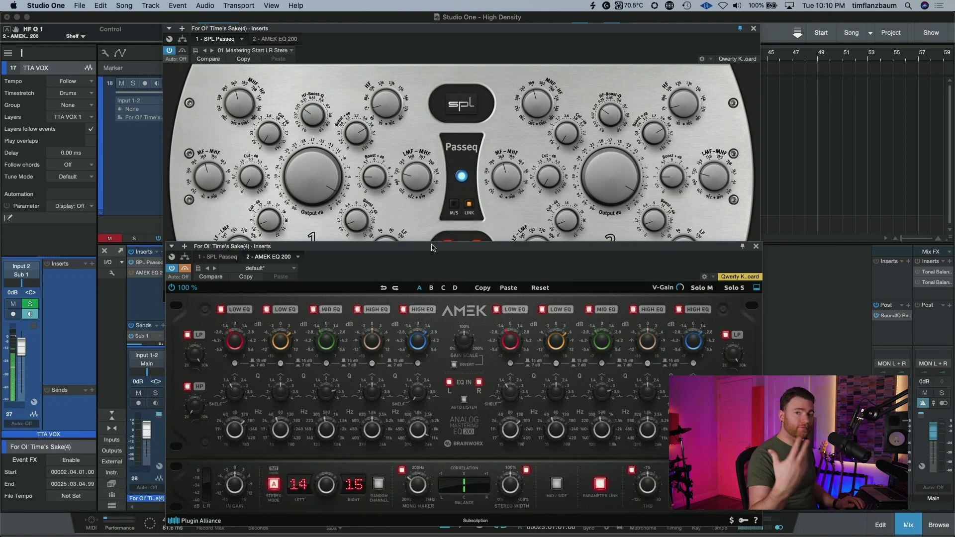
pyautogui.click(185, 257)
pyautogui.moveTo(445, 80); pyautogui.dragTo(446, 56)
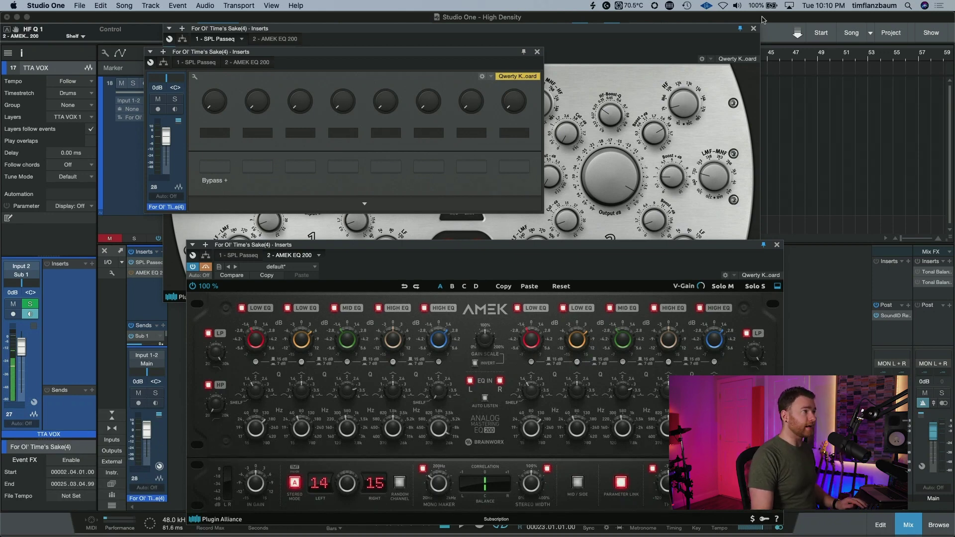
# Toggle Bypass + on and off repeatedly to A/B the SPL Passeq against the AMEK EQ 200.
pyautogui.moveTo(403, 56); pyautogui.dragTo(270, 149)
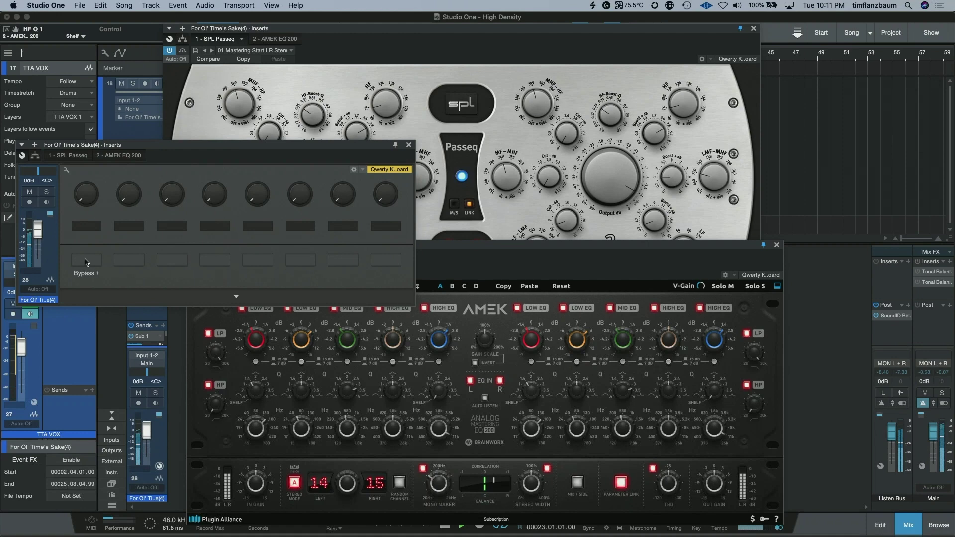
pyautogui.click(85, 261)
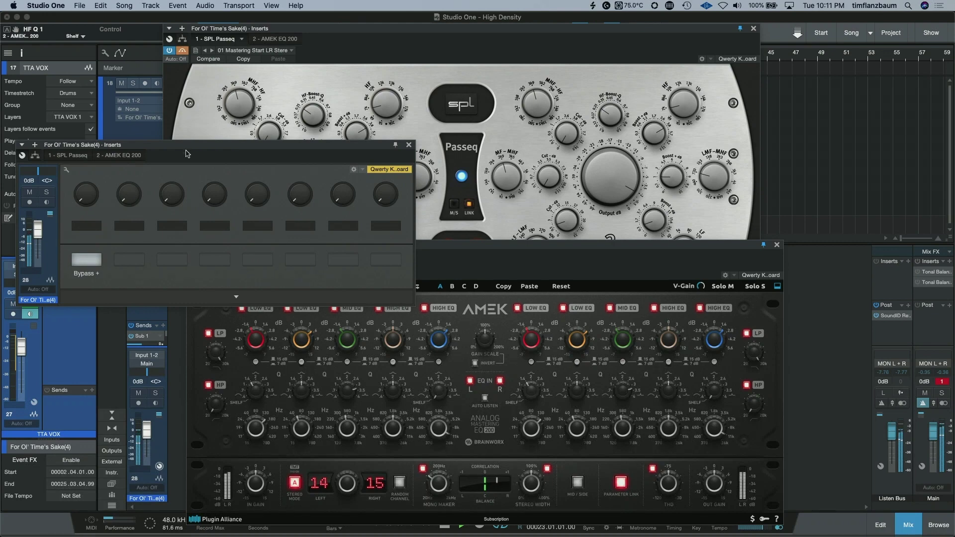
pyautogui.moveTo(185, 145); pyautogui.dragTo(482, 79)
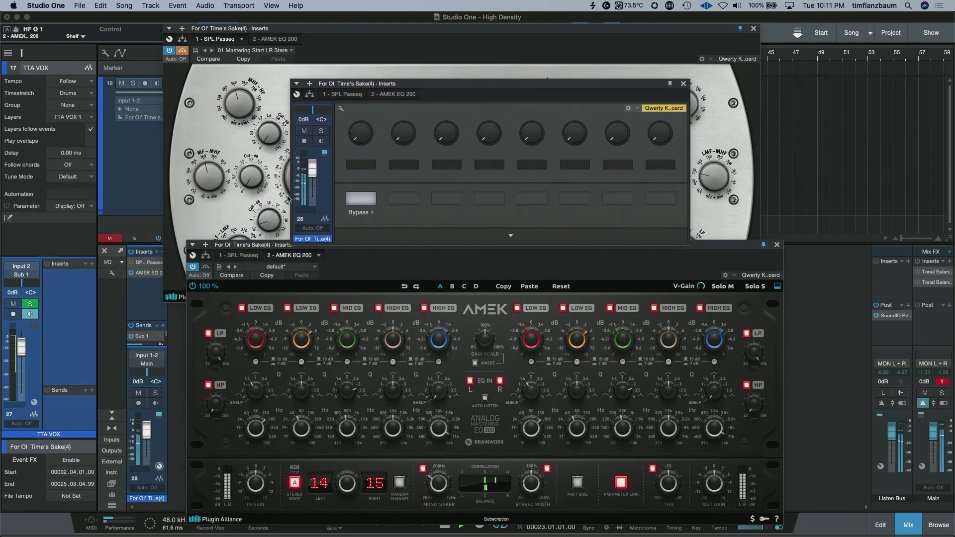
pyautogui.click(368, 199)
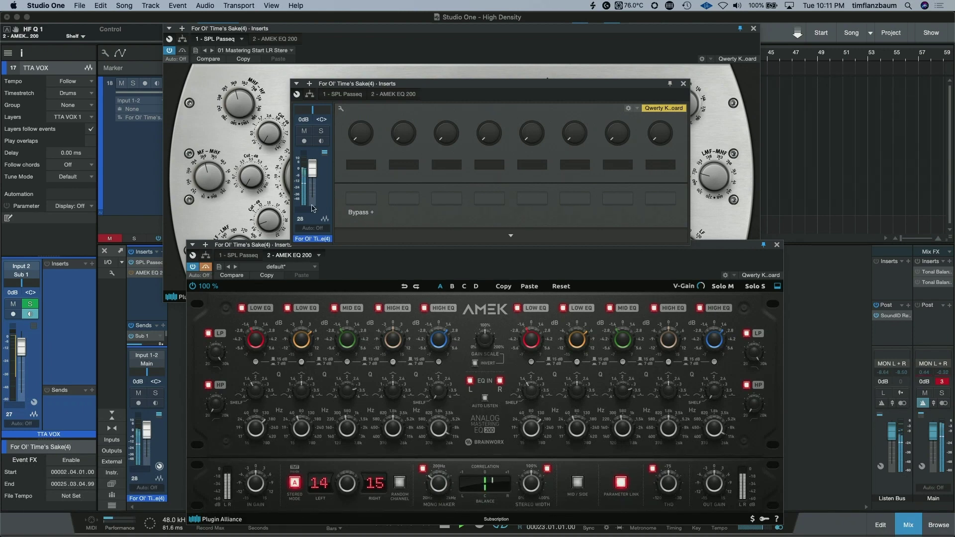
pyautogui.click(362, 199)
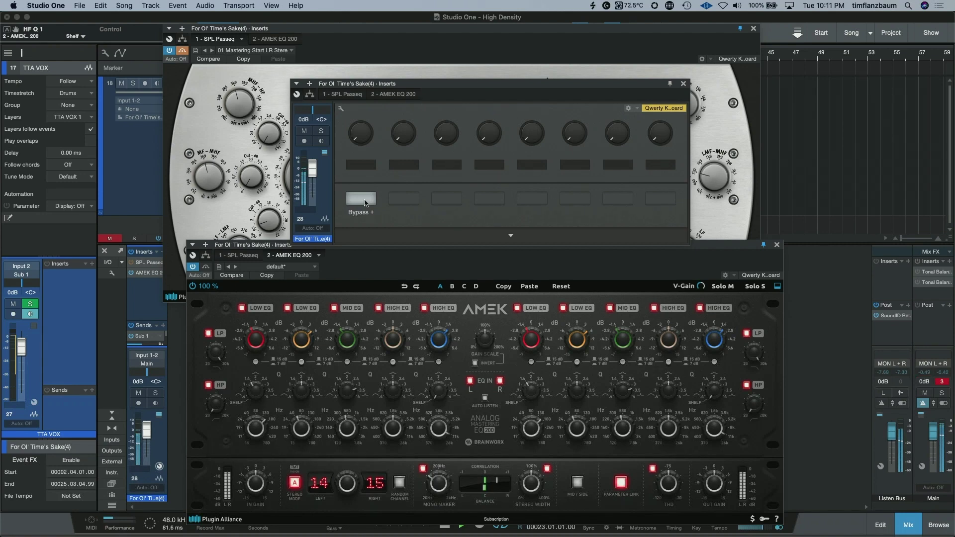
pyautogui.click(365, 200)
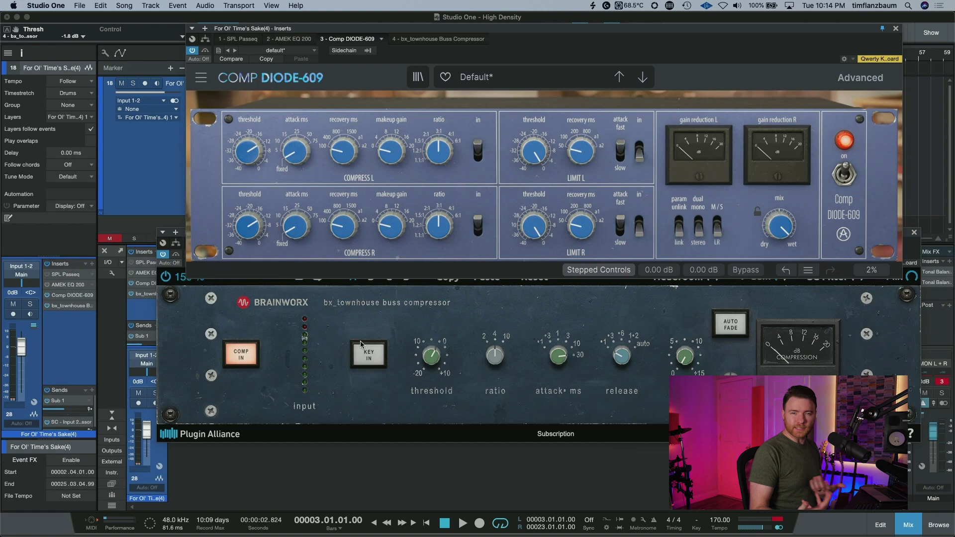
# Open the macro mapping editor and assign Comp DIODE-609's On/Off to macro Button 2.
pyautogui.click(159, 467)
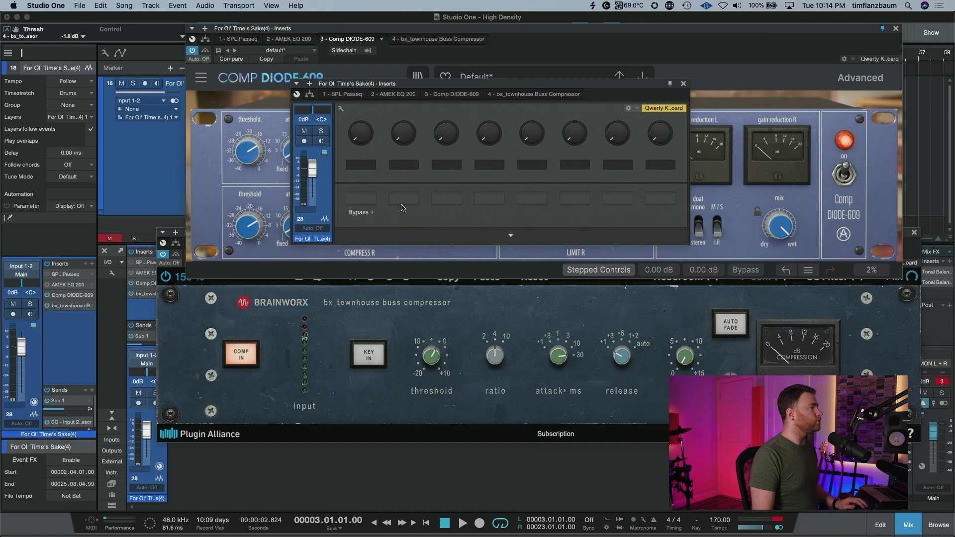
pyautogui.click(341, 109)
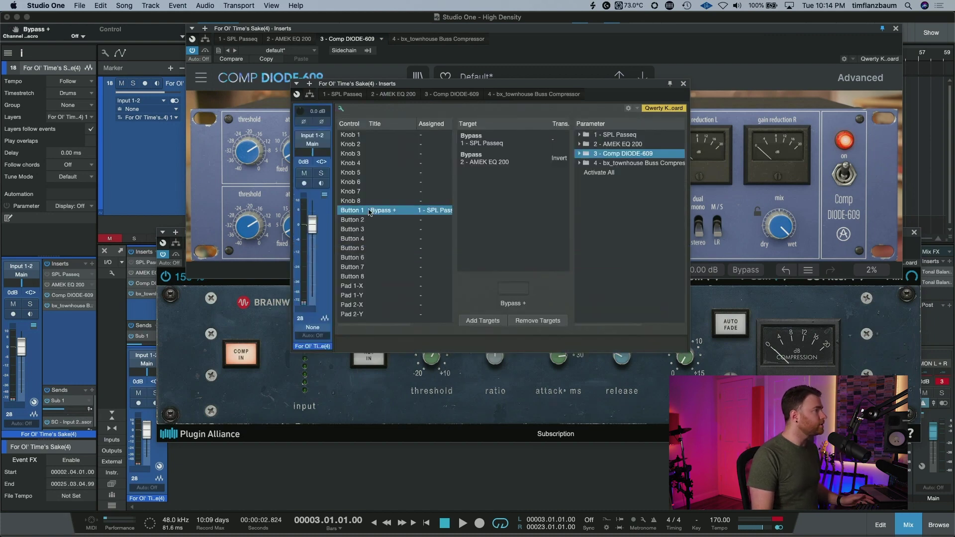
pyautogui.click(353, 220)
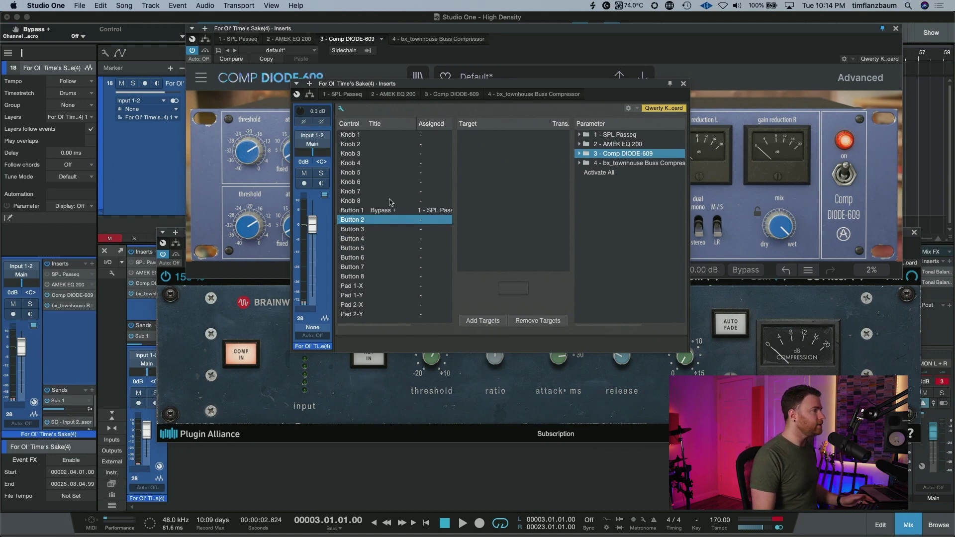
pyautogui.click(581, 153)
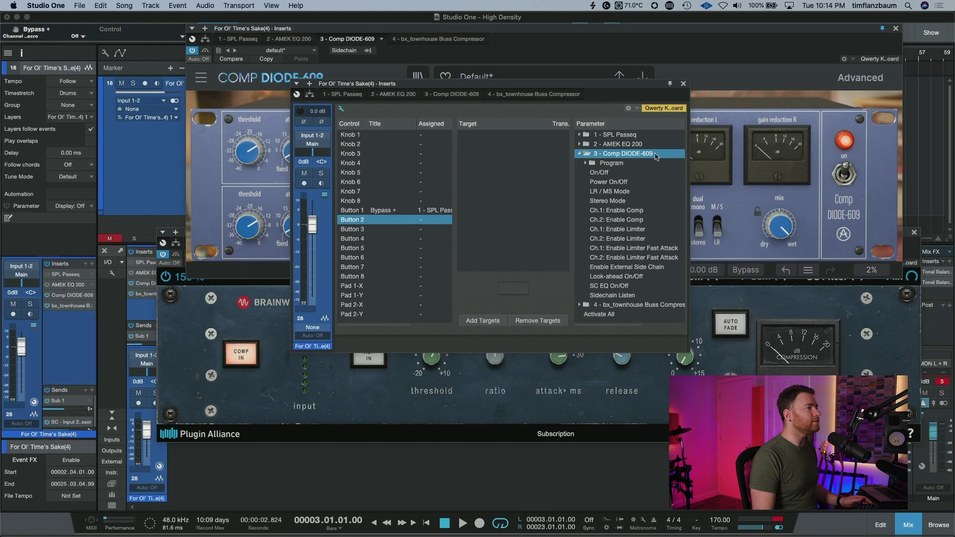
pyautogui.click(605, 173)
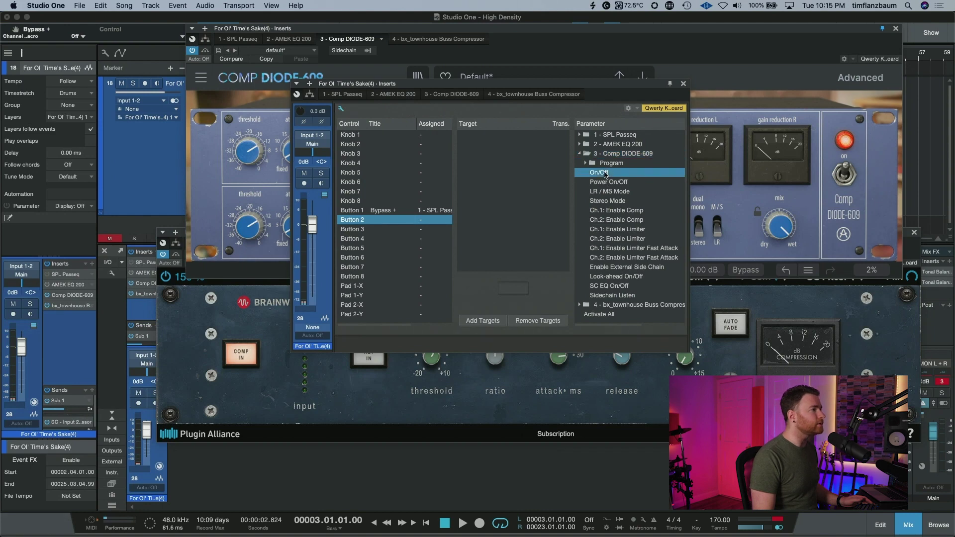
pyautogui.moveTo(605, 173); pyautogui.dragTo(503, 169)
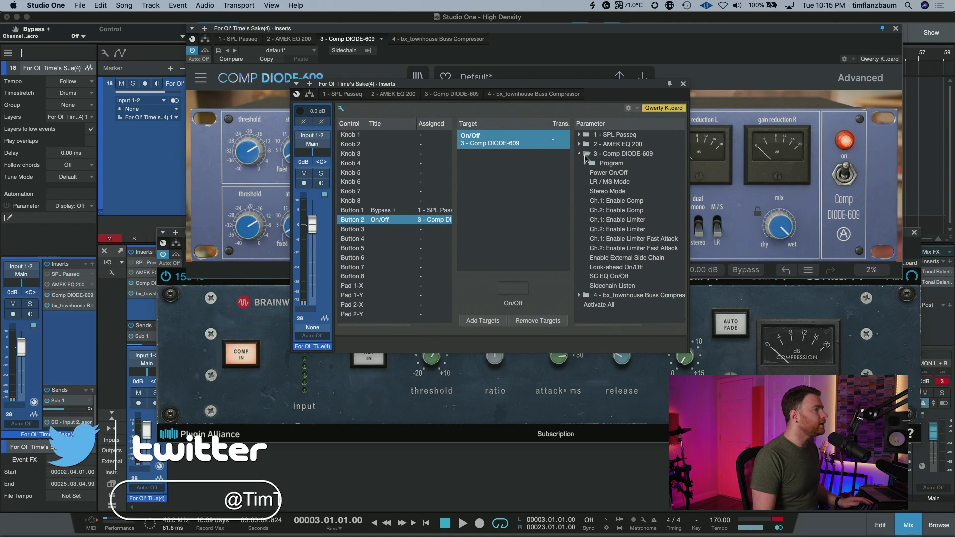
# Add the bx_townhouse Buss Compressor Bypass as a second Button 2 target, set to Invert.
pyautogui.click(579, 153)
pyautogui.click(580, 163)
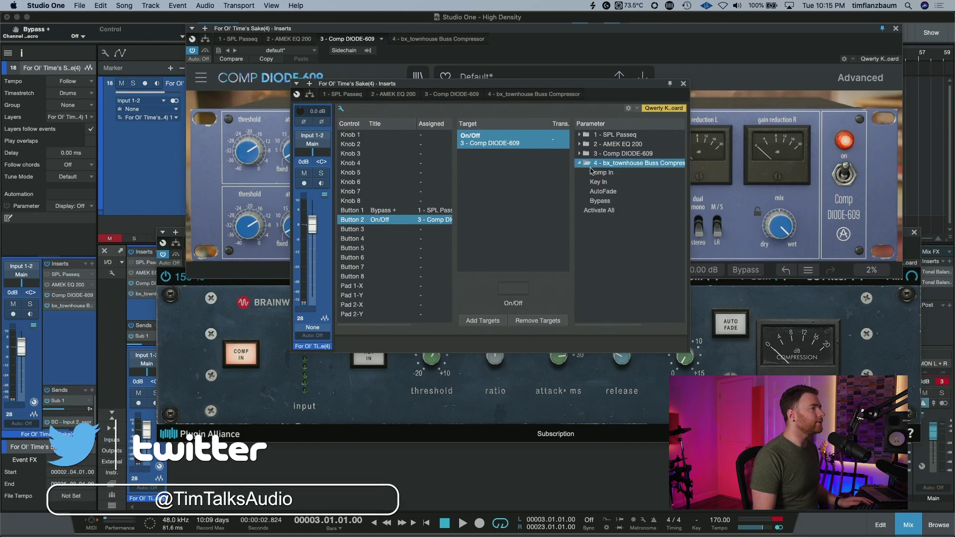
pyautogui.moveTo(603, 201); pyautogui.dragTo(571, 170)
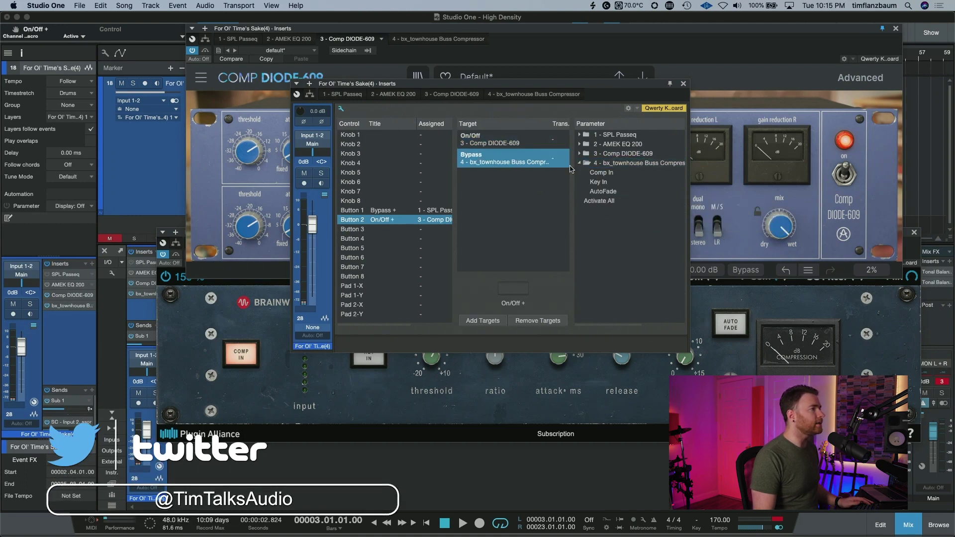
pyautogui.click(559, 158)
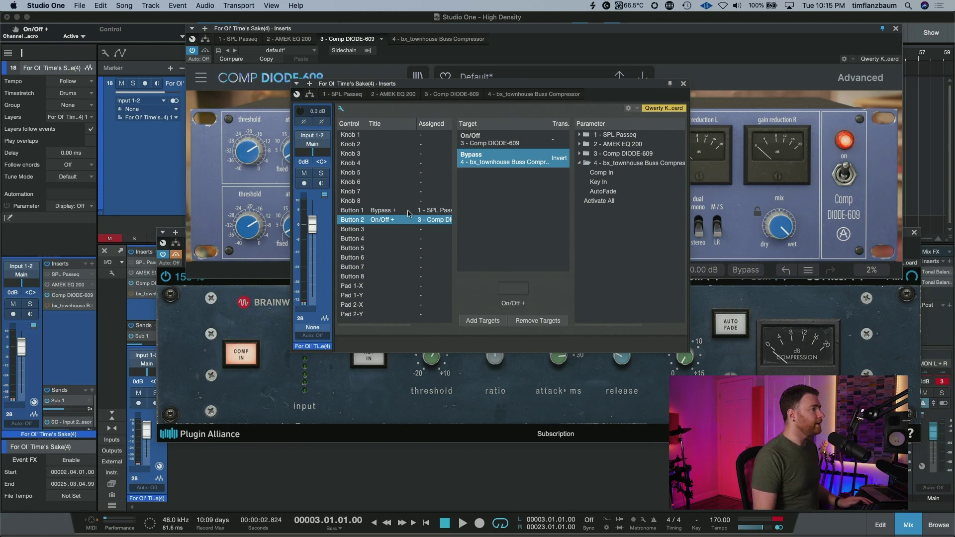
# Close the mapping editor to show the macro panel with Bypass + and On/Off + buttons.
pyautogui.click(342, 109)
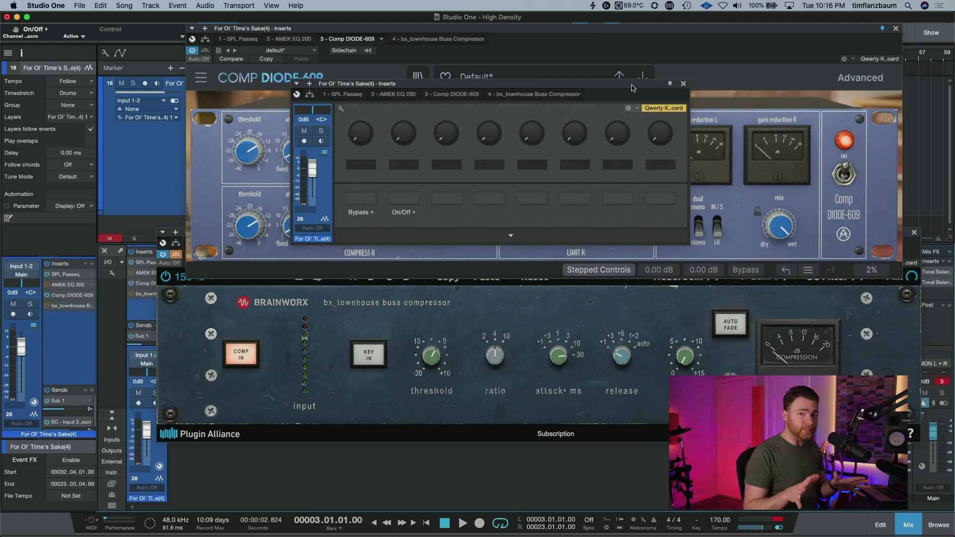
# Start playback and flip the On/Off + macro between Comp DIODE-609 and bx_townhouse, ending on bx_townhouse.
pyautogui.press('space')
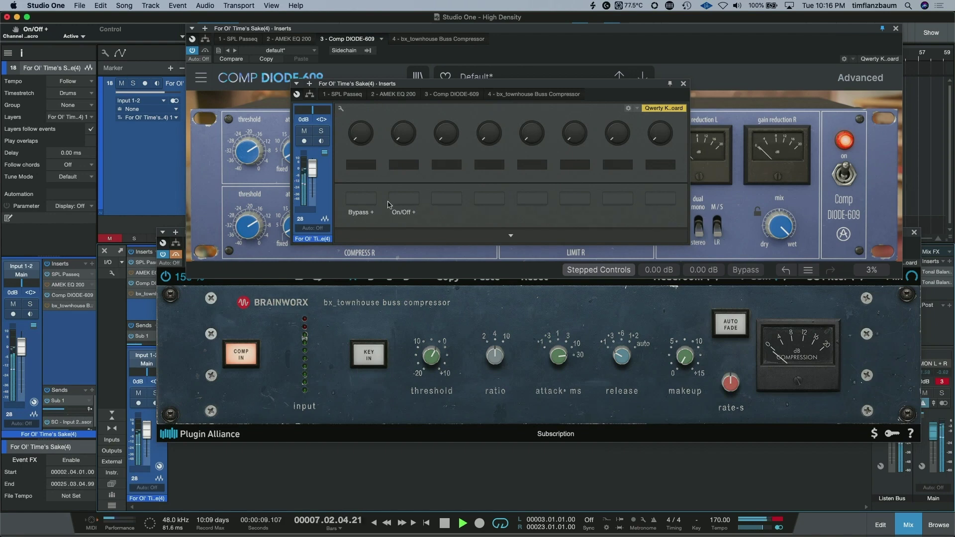
pyautogui.click(402, 201)
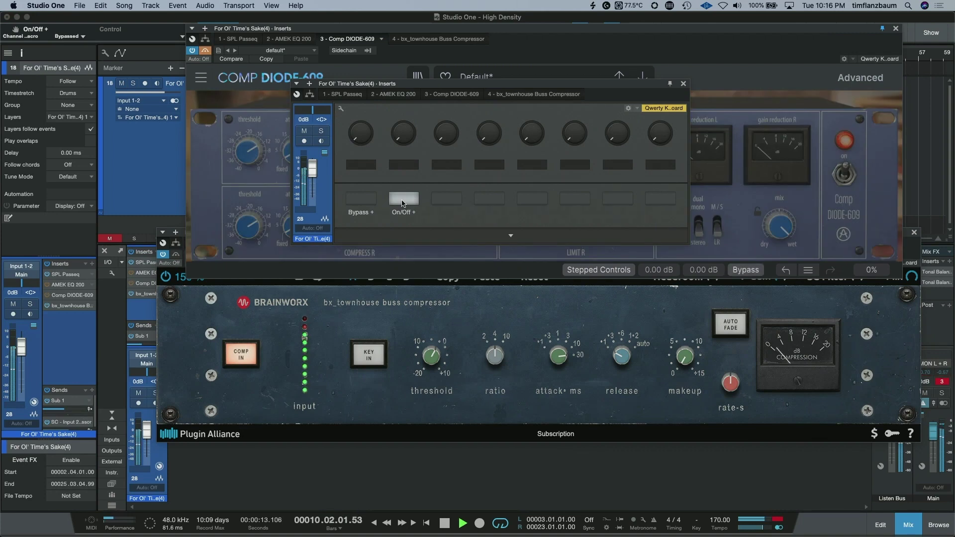
pyautogui.click(403, 201)
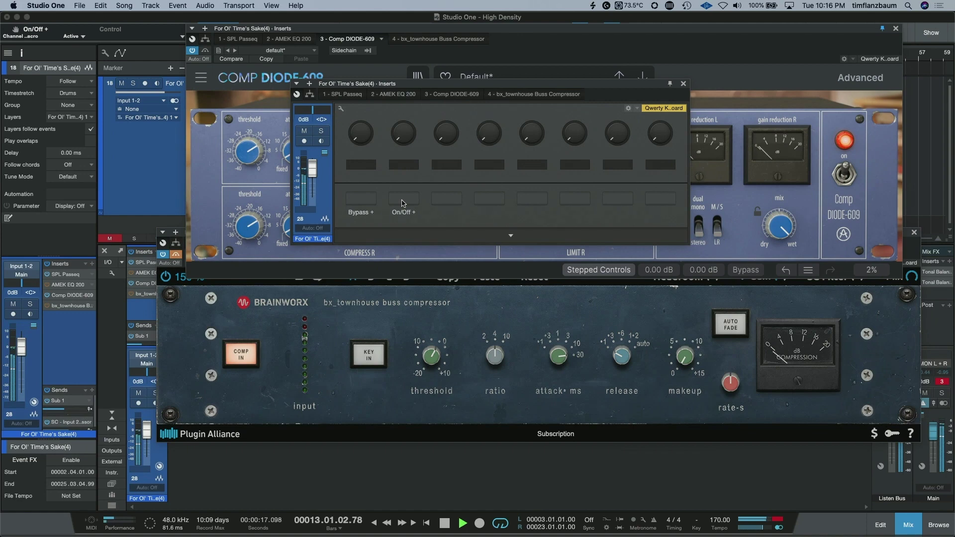
pyautogui.click(403, 202)
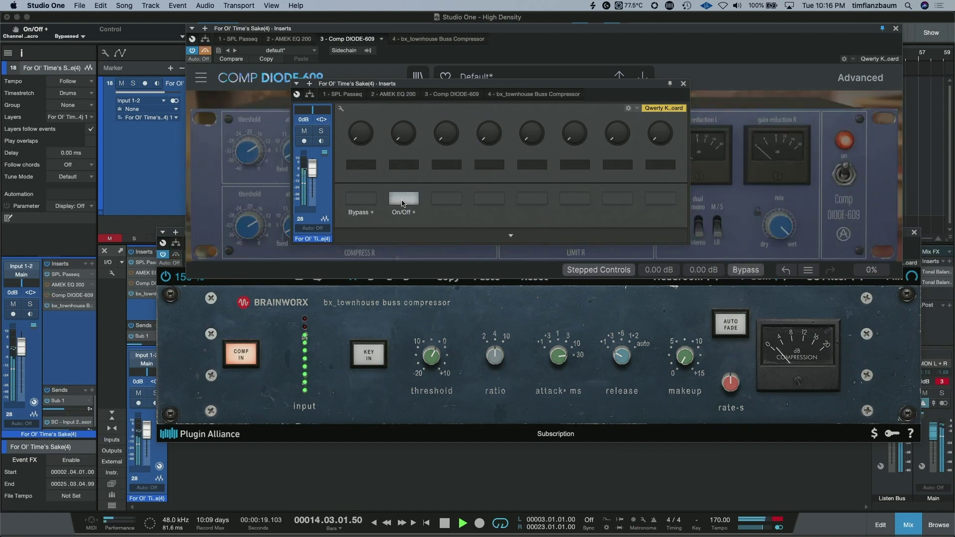
# Engage the Bypass + EQ macro, flip the compressor back to bx_townhouse, and stop playback.
pyautogui.click(364, 201)
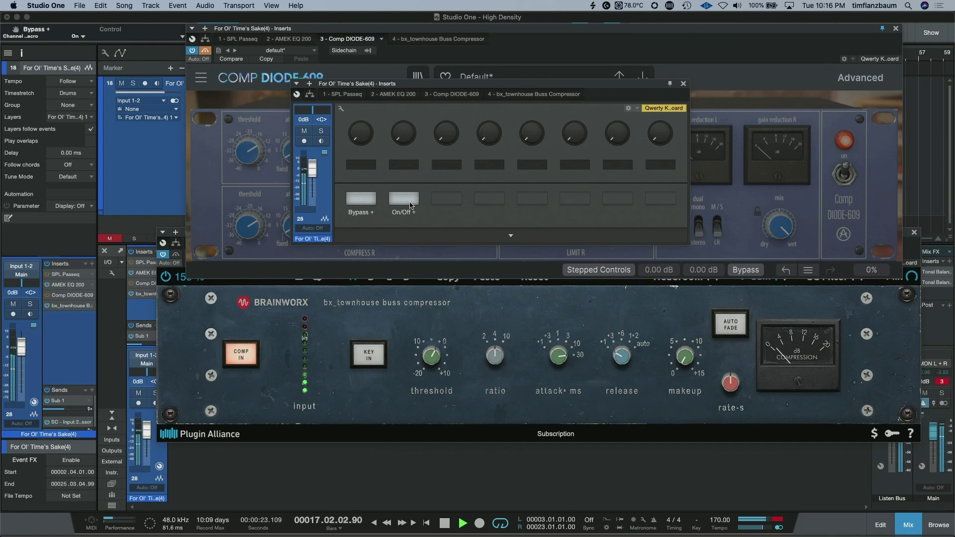
pyautogui.click(411, 204)
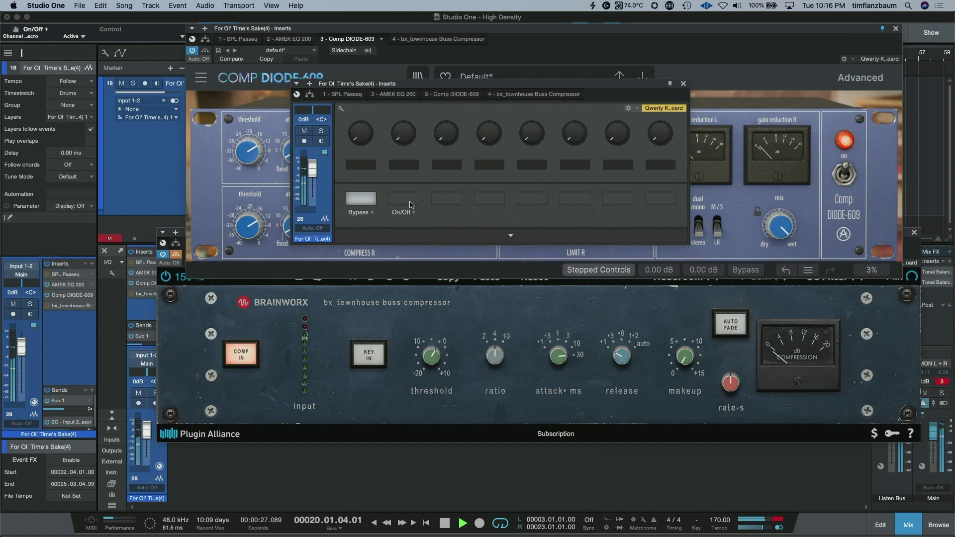
pyautogui.click(411, 201)
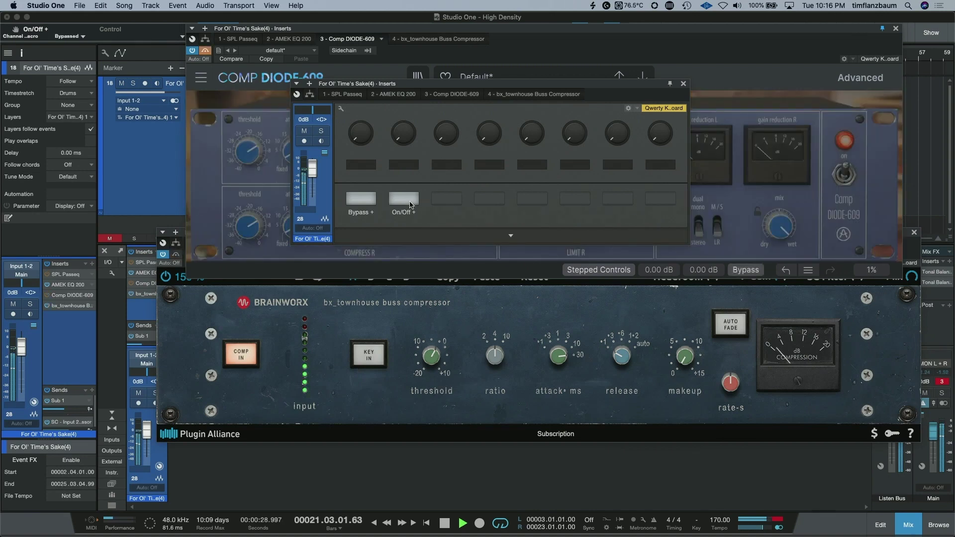
pyautogui.press('space')
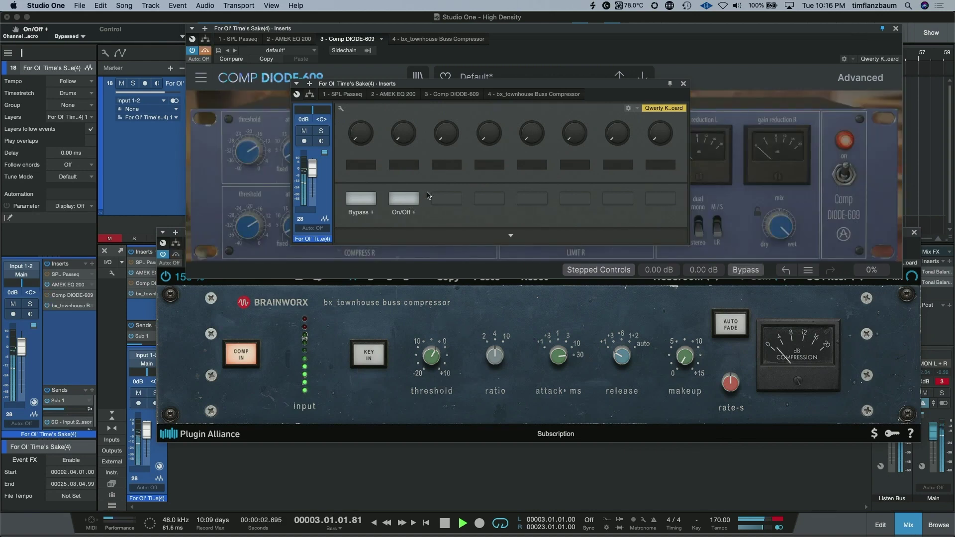